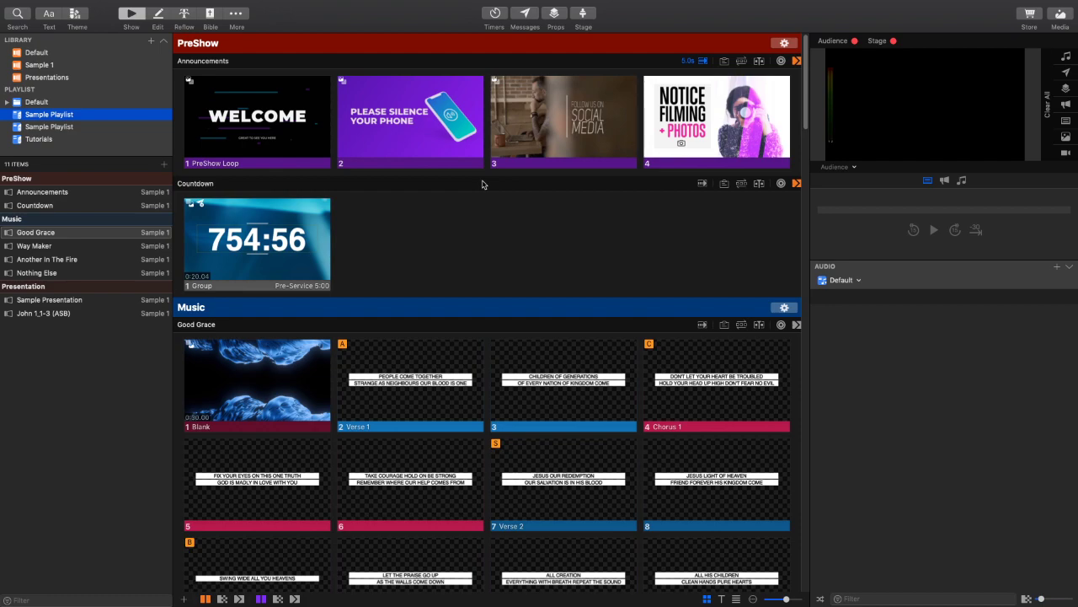
# - Open the Sample Presentation from the playlist, show its title slide on the audience output, and clear the output
pyautogui.click(845, 168)
pyautogui.click(93, 304)
pyautogui.click(94, 301)
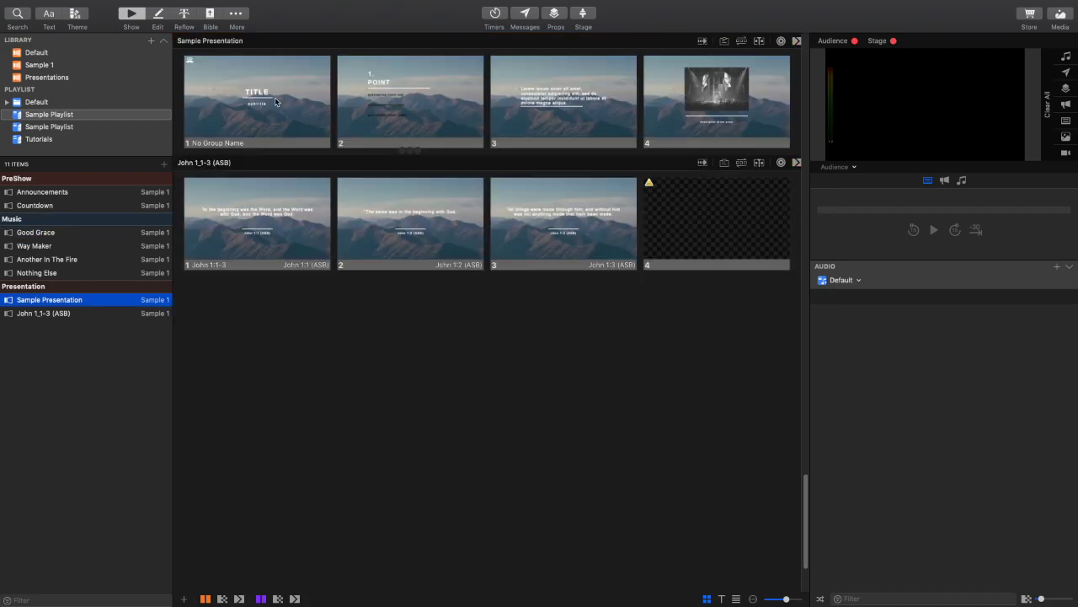
pyautogui.click(276, 110)
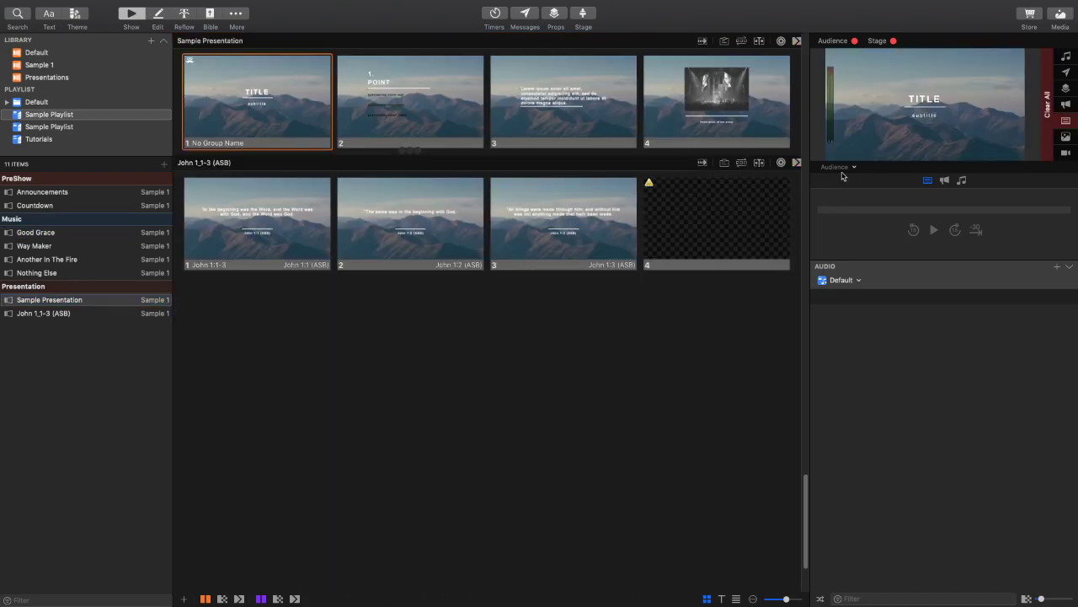
pyautogui.click(1046, 127)
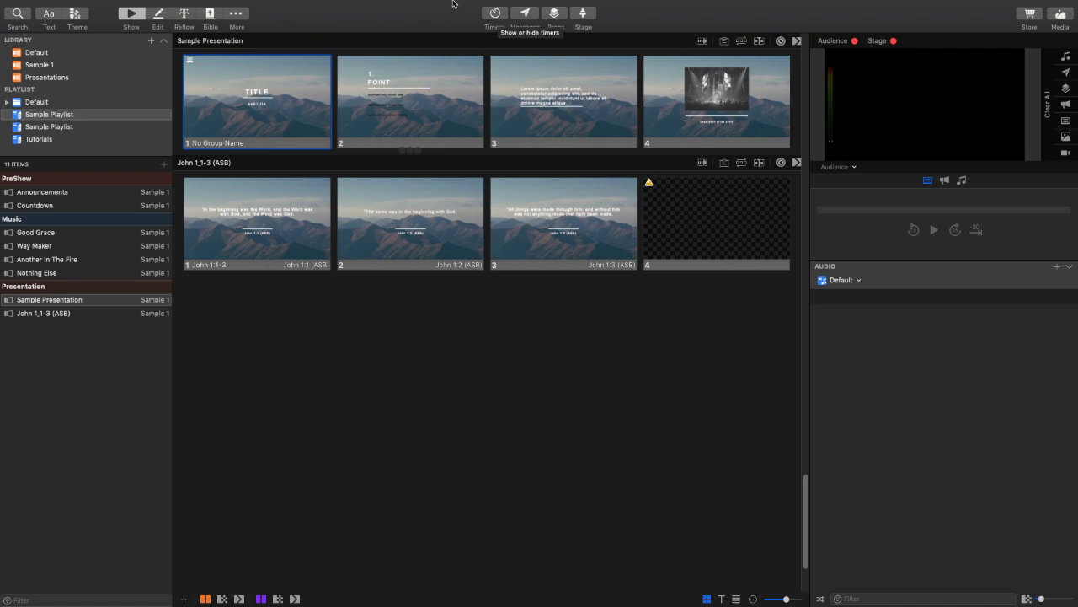
# - Open the Stage Editor and add the Countdown 2 timer to the Default stage layout
pyautogui.click(237, 15)
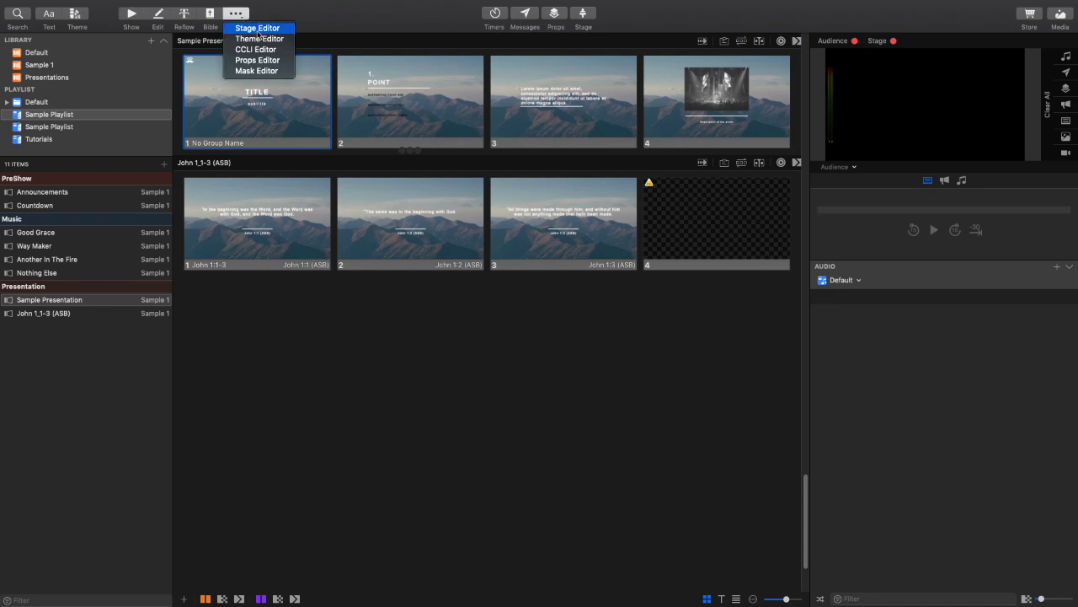
pyautogui.click(257, 29)
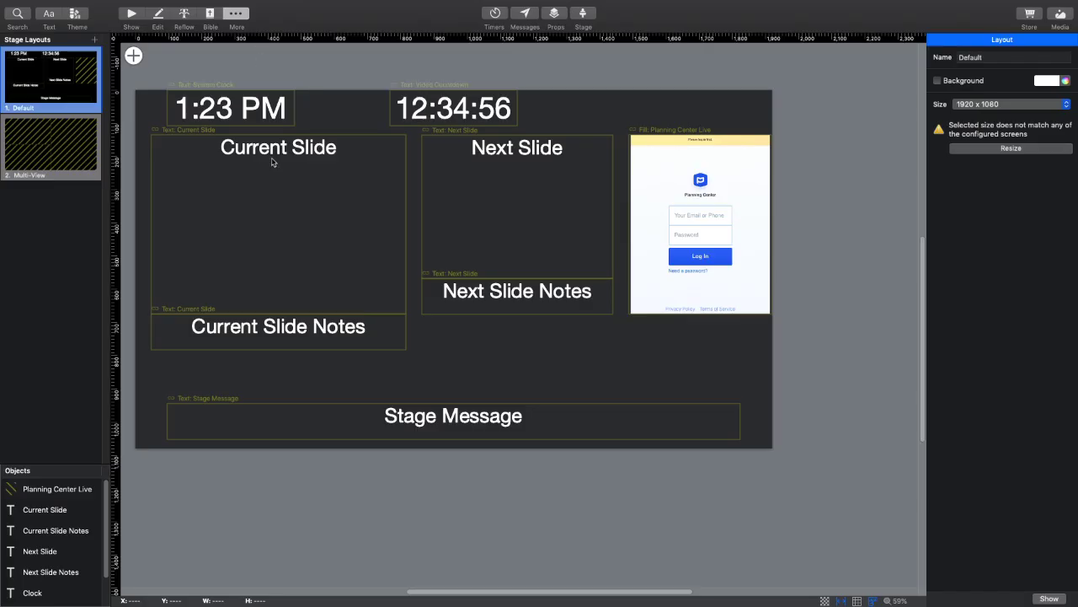
pyautogui.click(133, 57)
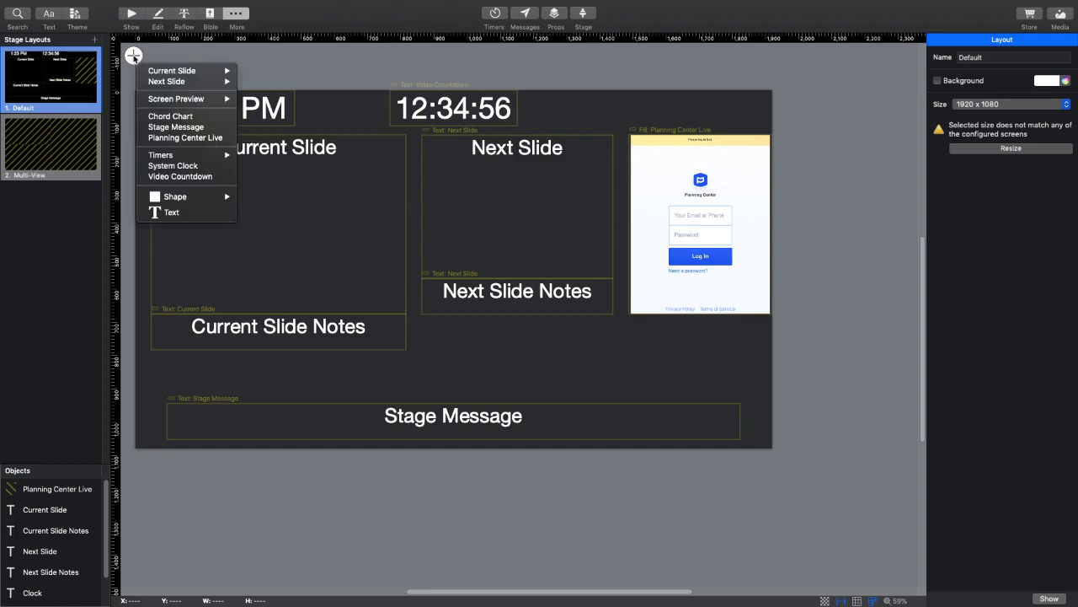
pyautogui.moveTo(224, 156)
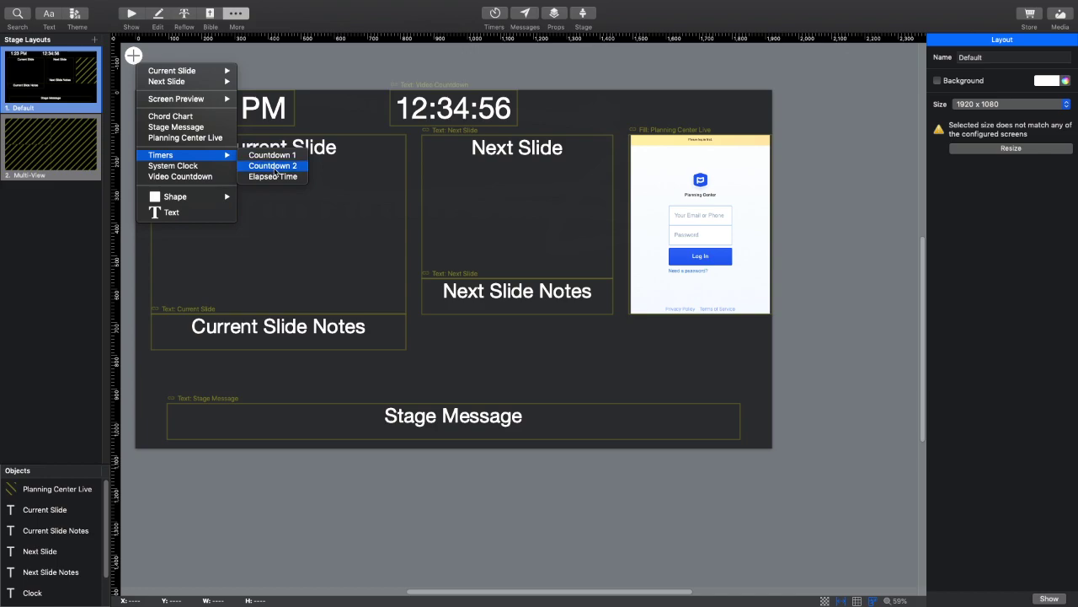
pyautogui.click(338, 176)
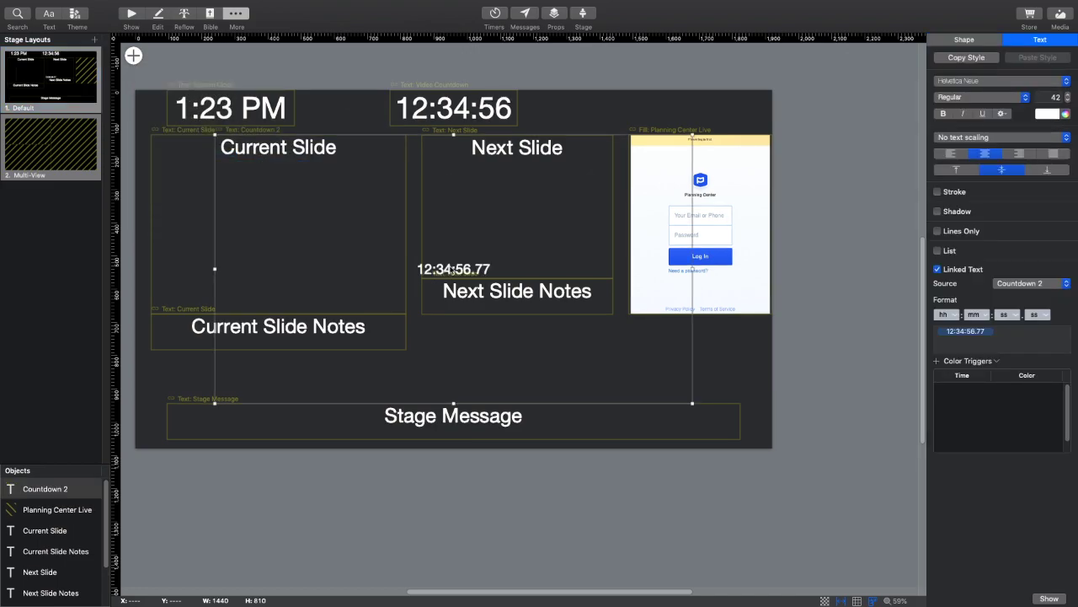
# - Shrink the Countdown 2 box to about 450 × 83 and place it above Planning Center Live, beside the video countdown
pyautogui.moveTo(454, 135); pyautogui.dragTo(465, 376)
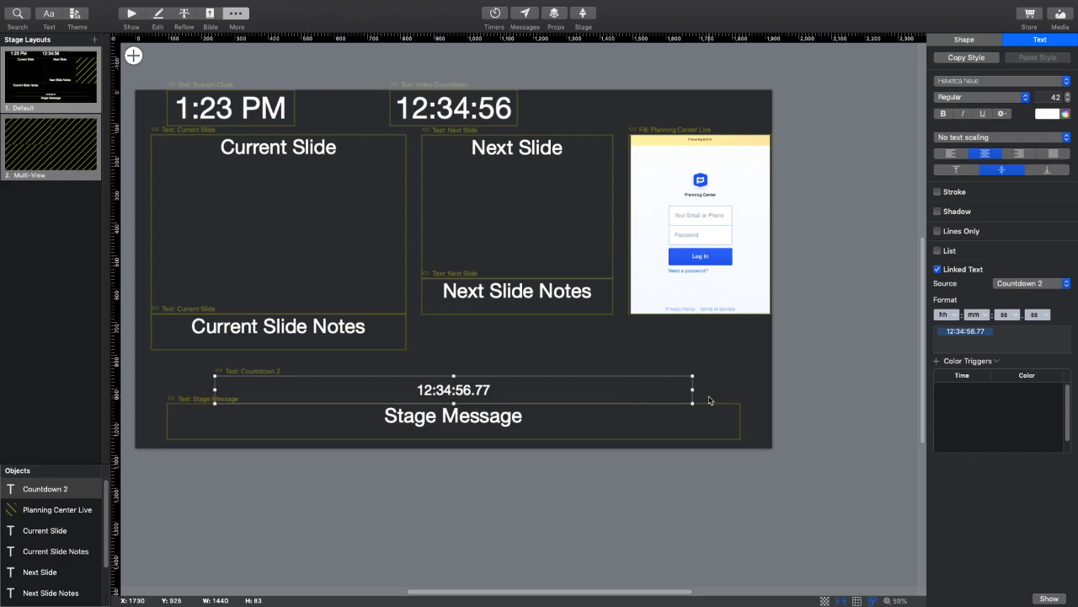
pyautogui.moveTo(692, 389); pyautogui.dragTo(608, 116)
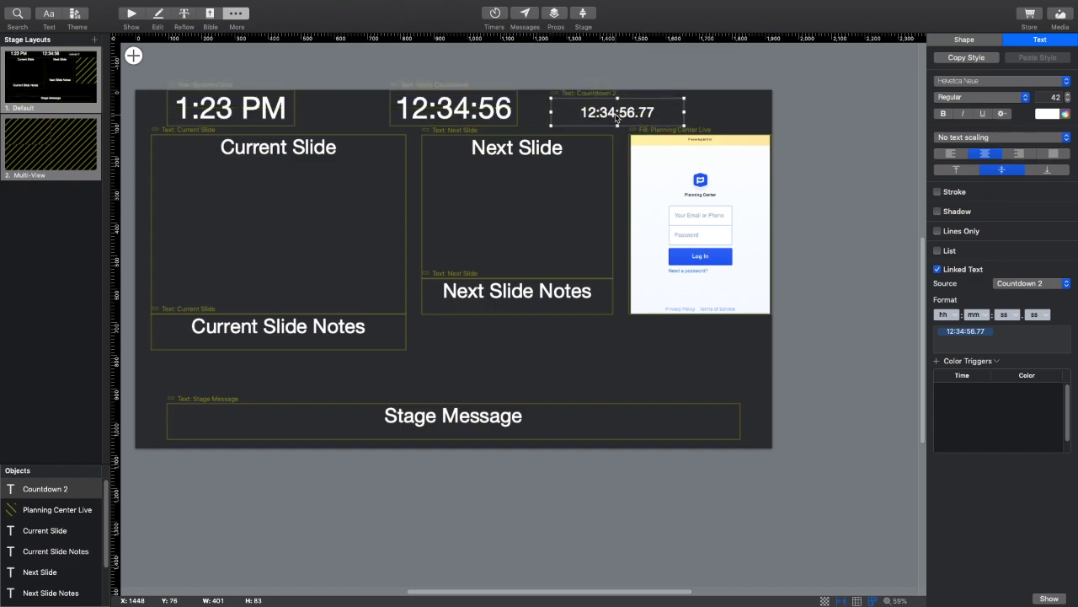
pyautogui.moveTo(684, 111); pyautogui.dragTo(700, 112)
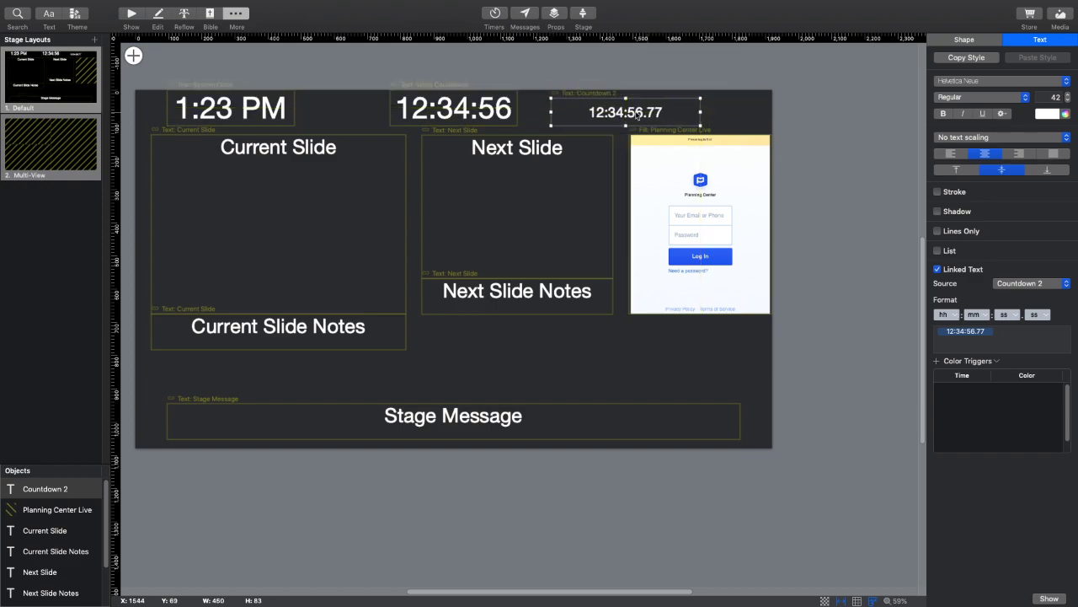
# - Copy the text style of the video countdown and apply it to the Countdown 2 timer
pyautogui.click(443, 111)
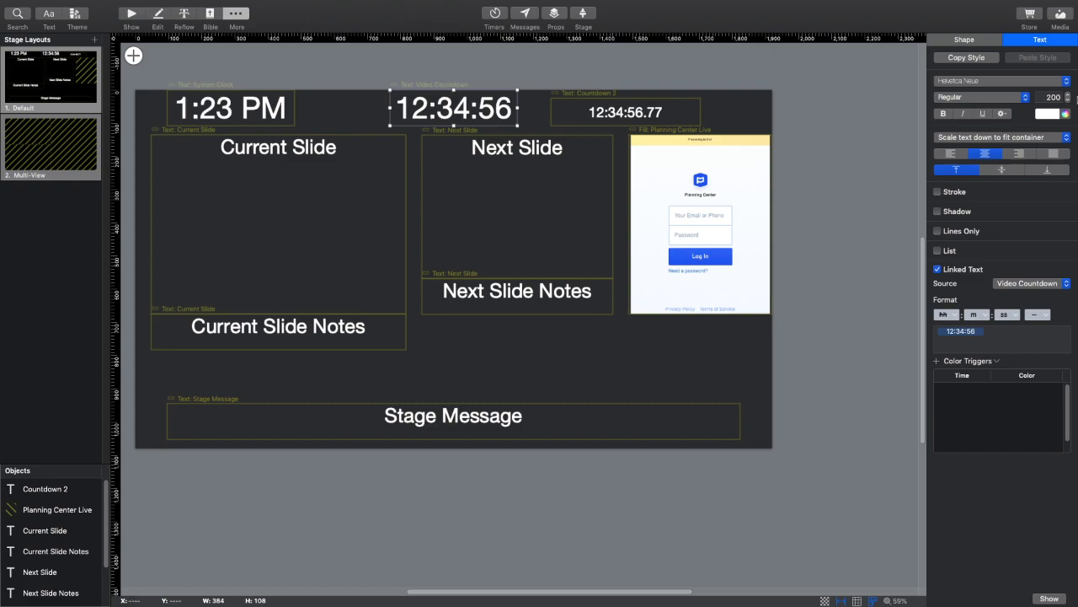
pyautogui.click(958, 59)
pyautogui.click(642, 118)
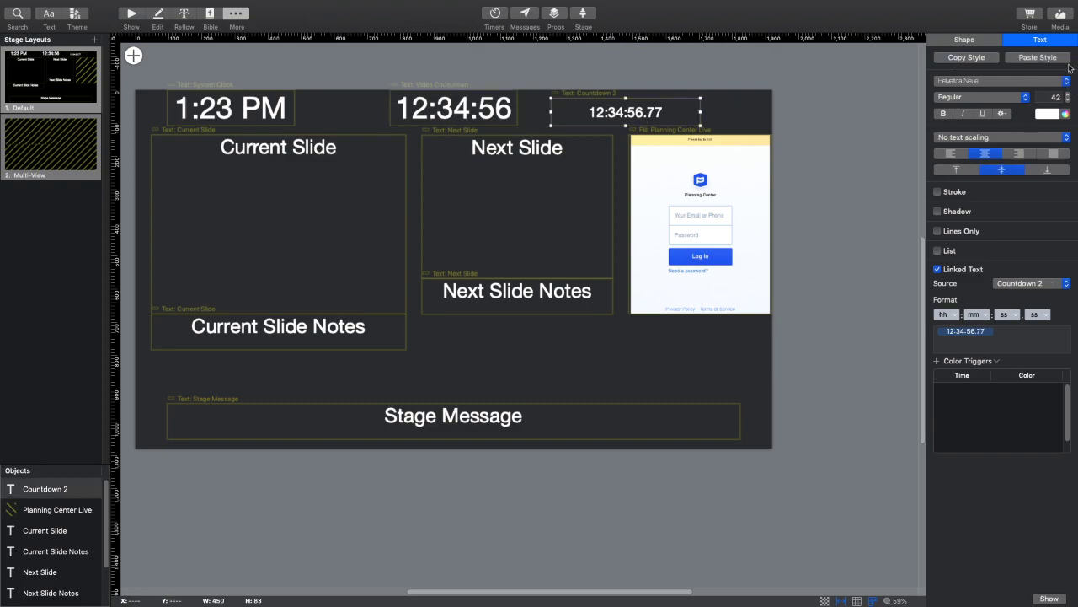
pyautogui.click(1037, 59)
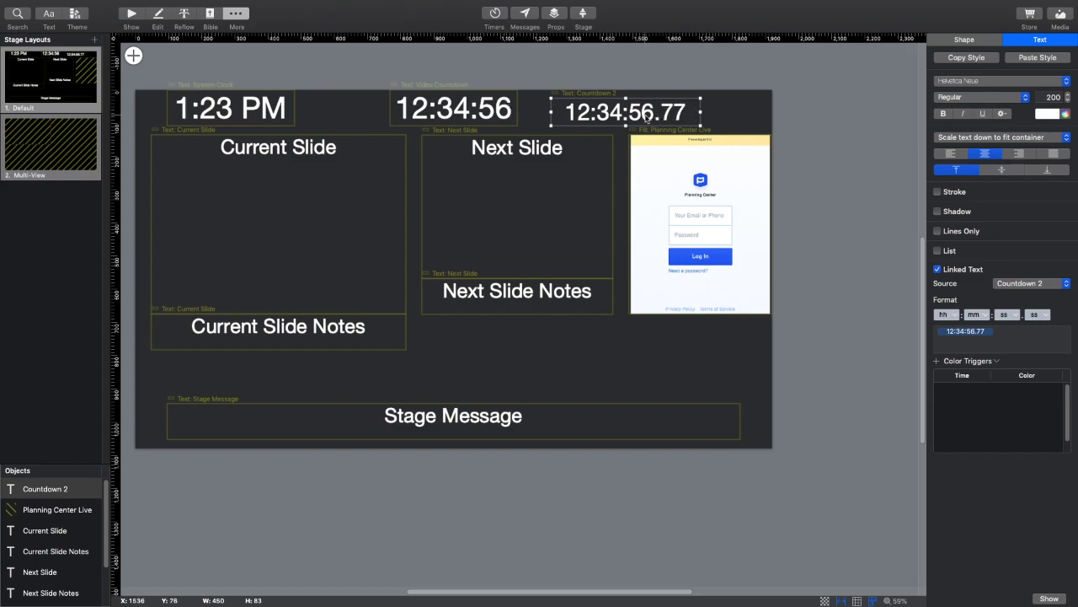
# - Remove the hours and fractional seconds from the Countdown 2 time format, keeping mm:ss
pyautogui.click(948, 315)
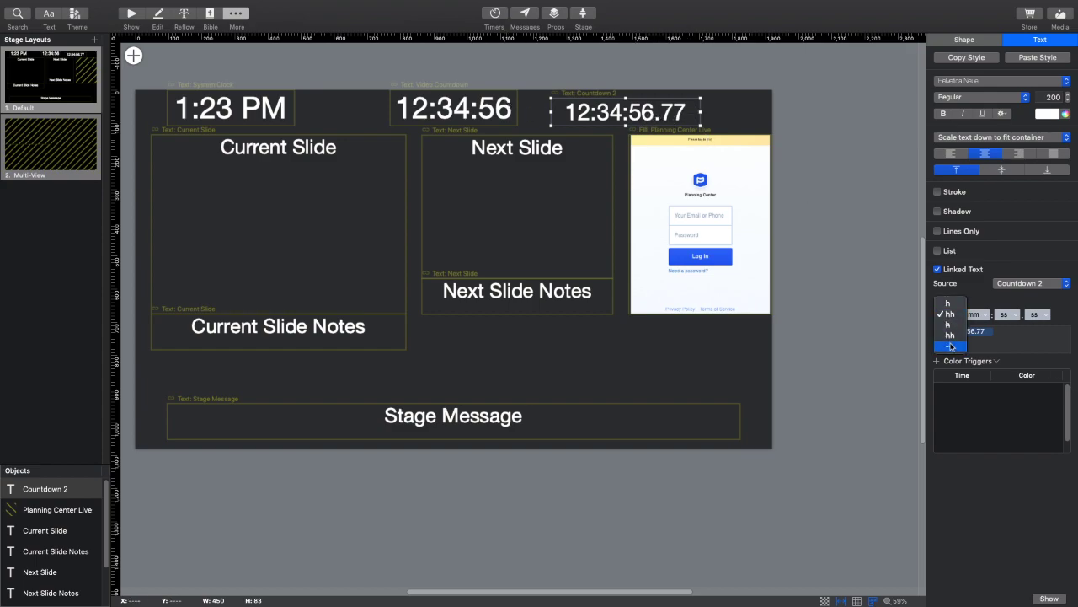
pyautogui.click(951, 348)
pyautogui.click(1035, 315)
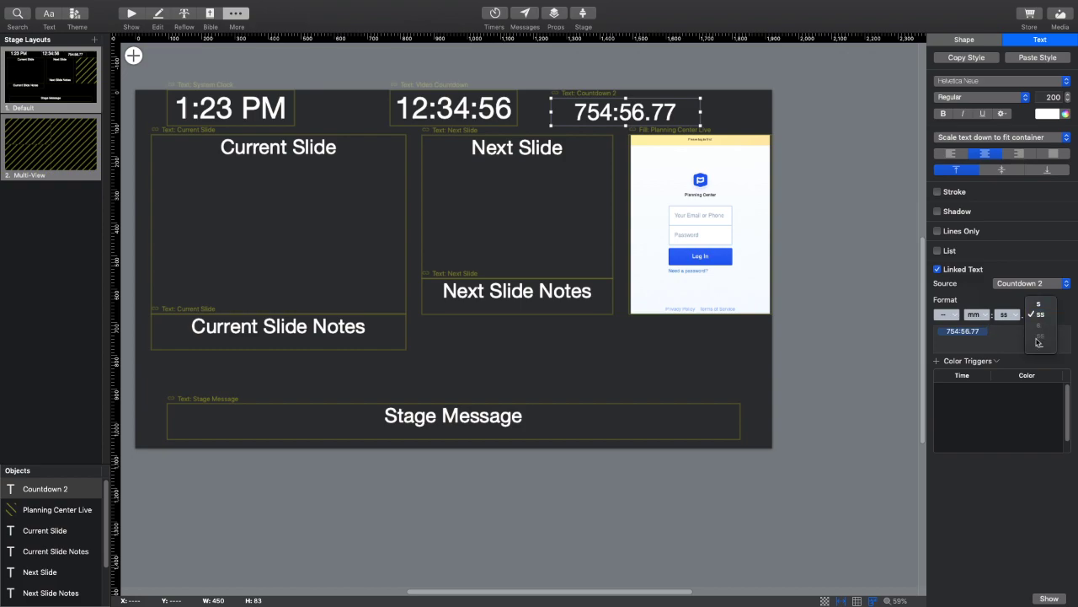
pyautogui.click(1039, 349)
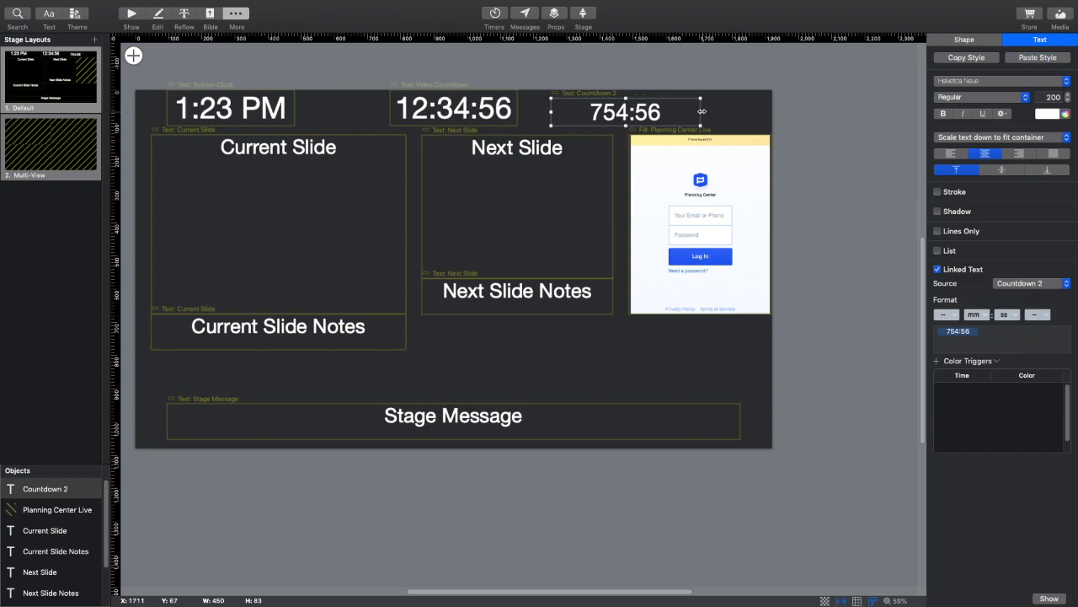
# - Enlarge the Countdown 2 box to about 547 × 108, reaching the layout's upper edge
pyautogui.moveTo(704, 114); pyautogui.dragTo(725, 113)
pyautogui.moveTo(637, 96); pyautogui.dragTo(637, 89)
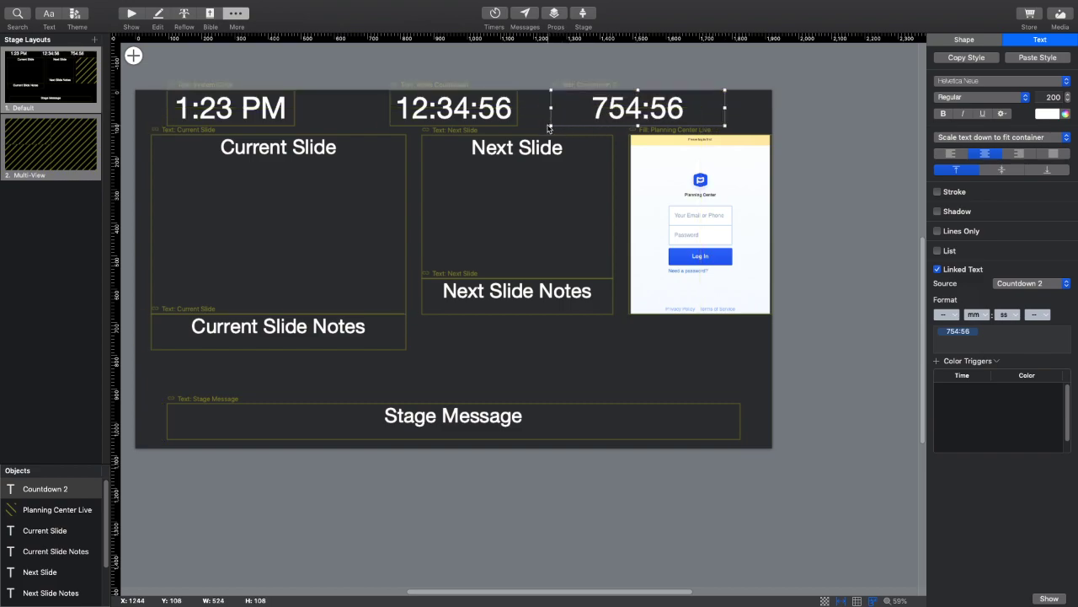
pyautogui.moveTo(550, 125); pyautogui.dragTo(543, 126)
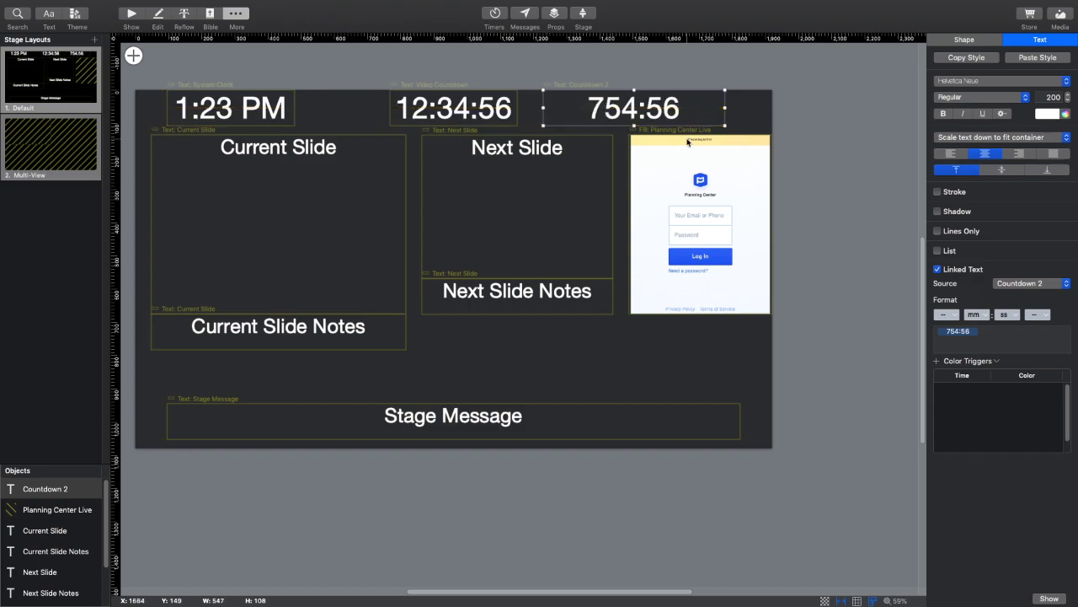
# - Give the Countdown 2 box a white color fill
pyautogui.click(964, 39)
pyautogui.click(938, 176)
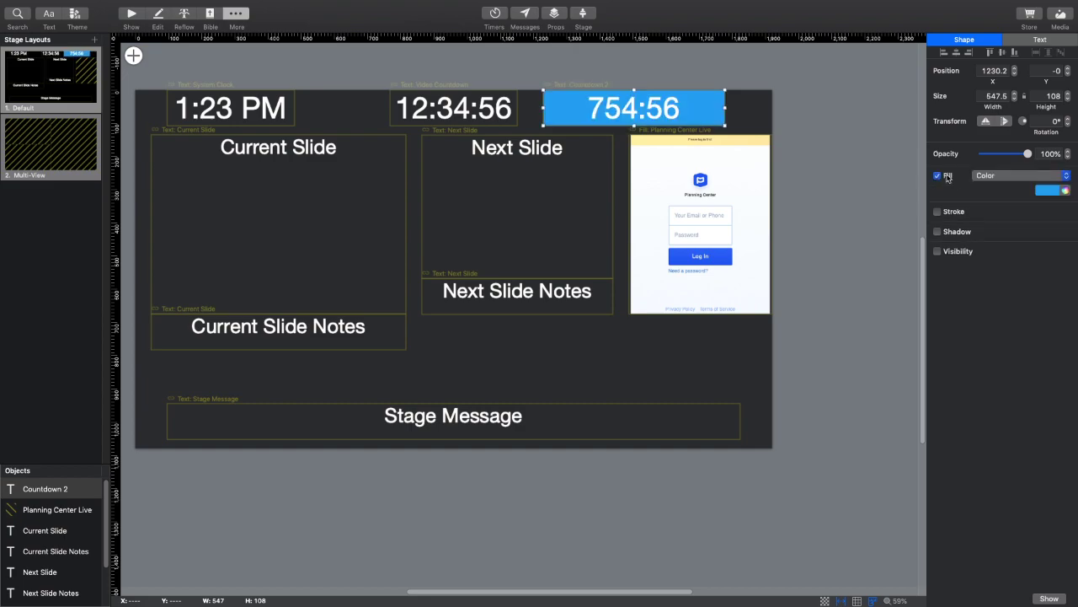
pyautogui.click(1052, 190)
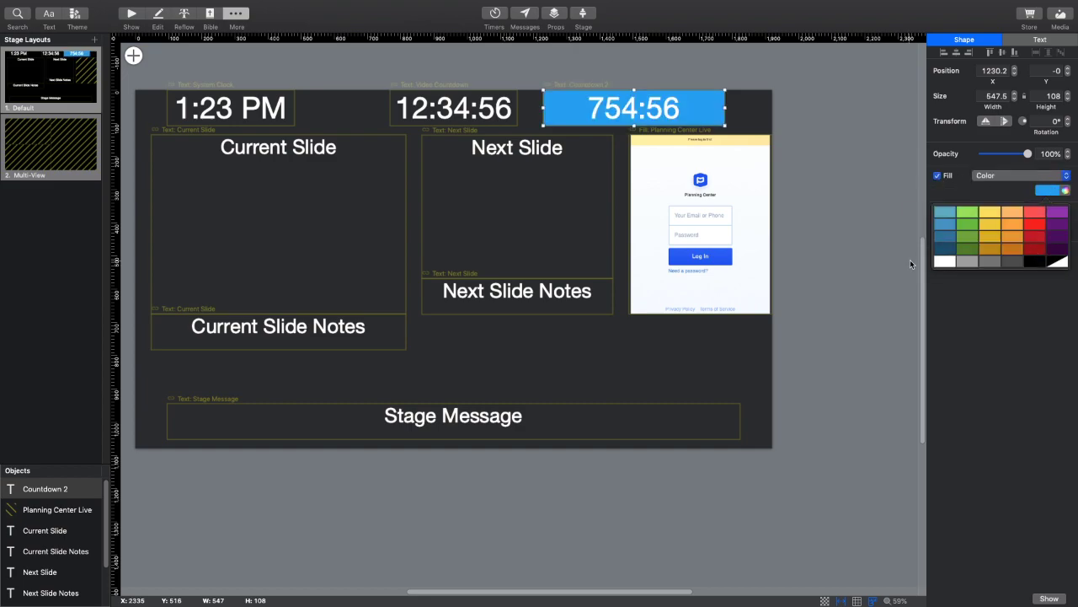
pyautogui.click(939, 213)
# - Set the Countdown 2 text color to black
pyautogui.click(1036, 40)
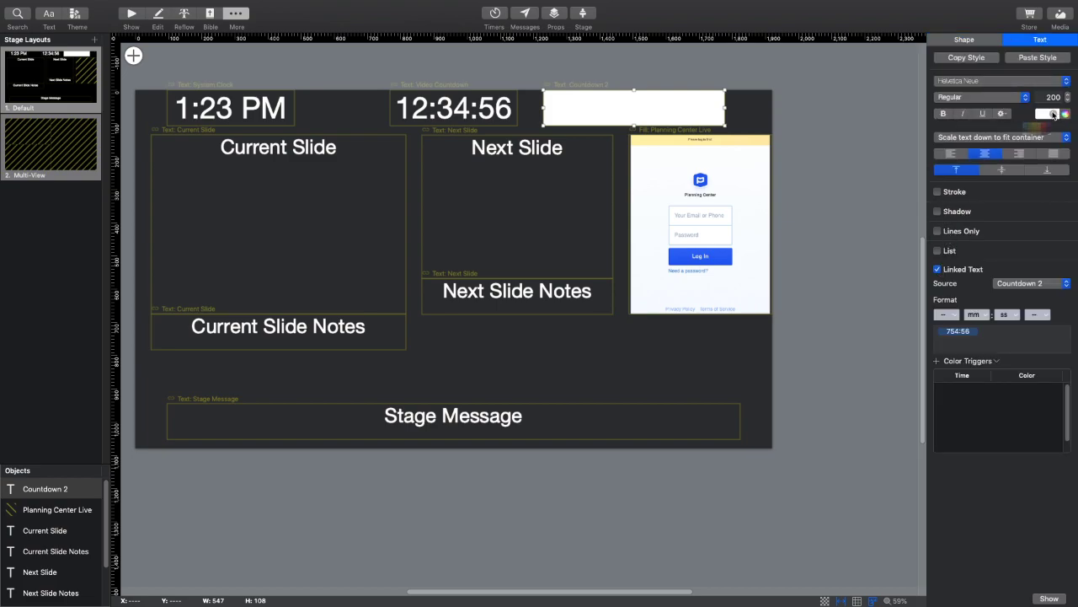
pyautogui.click(1051, 114)
pyautogui.click(1035, 187)
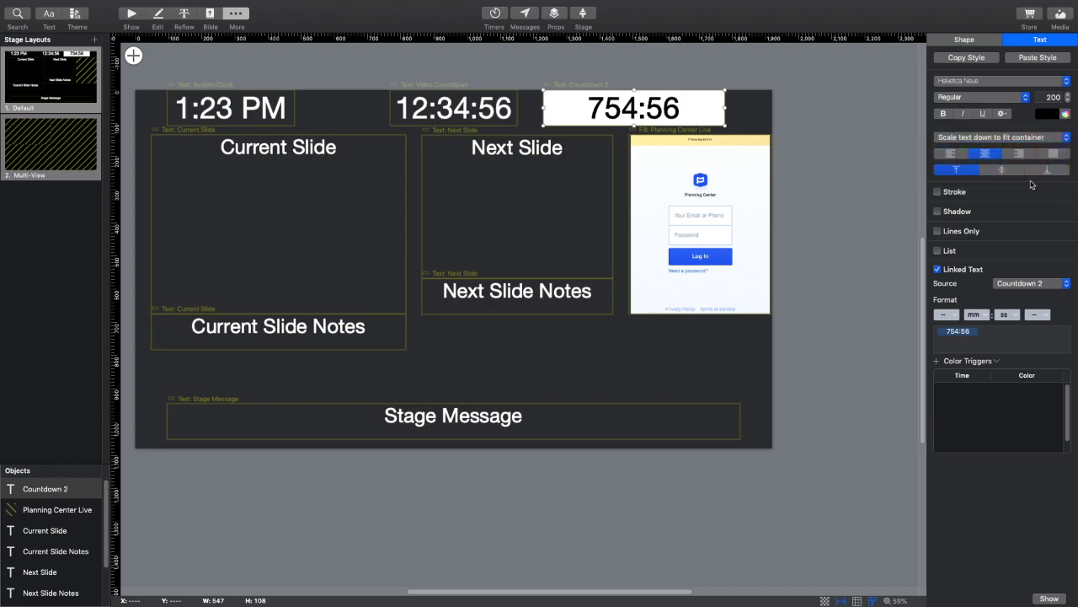
# - Change the Countdown 2 text color to a medium-dark green for contrast on the white fill
pyautogui.click(1052, 115)
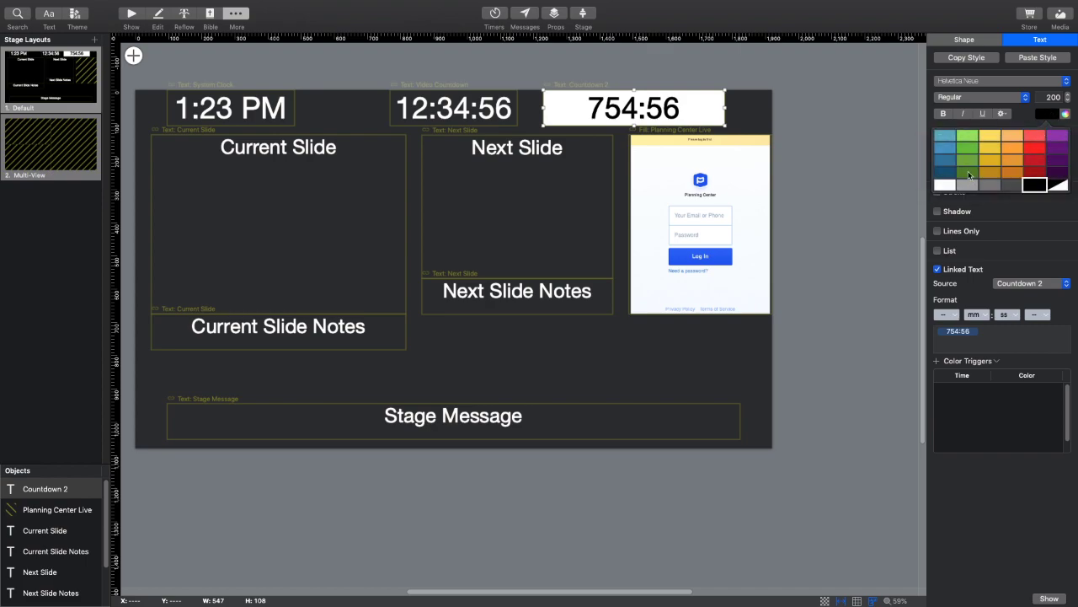
pyautogui.click(968, 152)
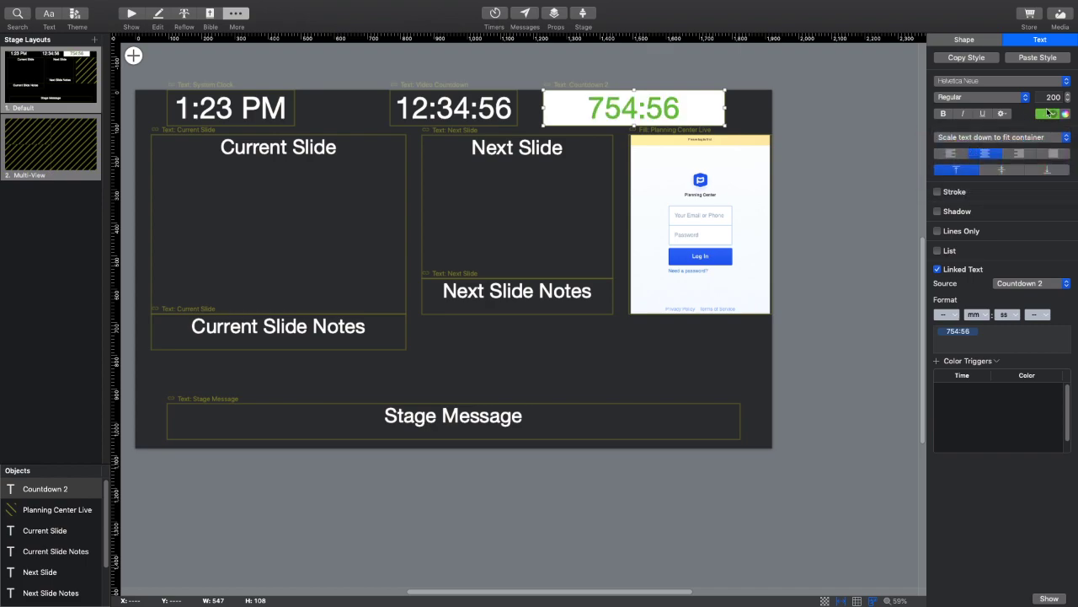
pyautogui.click(1058, 117)
pyautogui.click(973, 164)
pyautogui.click(745, 110)
pyautogui.click(646, 113)
pyautogui.click(1050, 115)
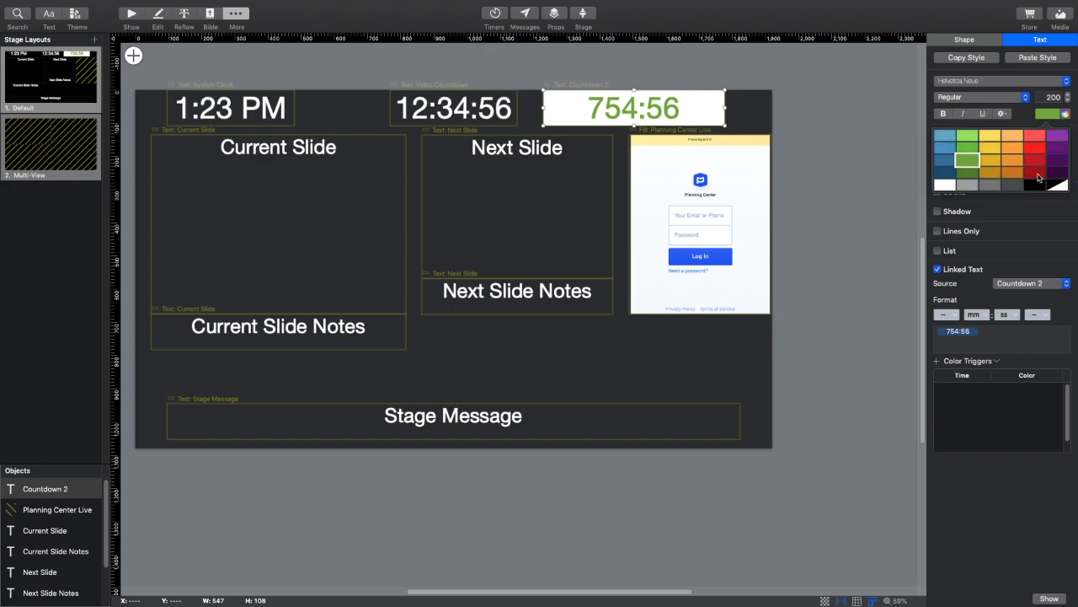
pyautogui.click(1052, 116)
# - Add a color trigger at 0:00.00 to the Countdown 2 timer and set its color to dark red
pyautogui.click(996, 362)
pyautogui.click(976, 363)
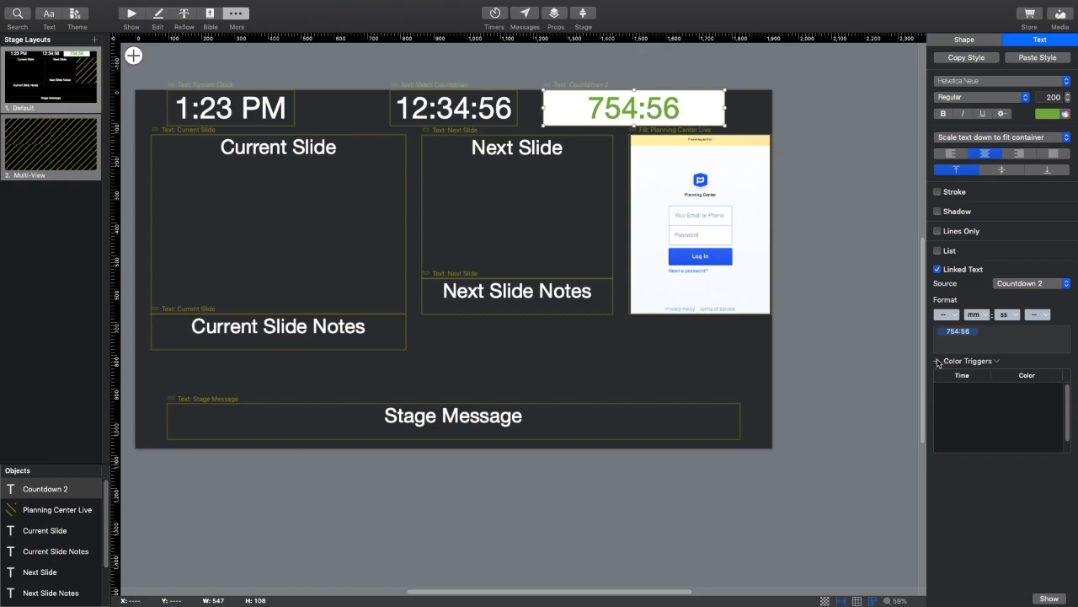
pyautogui.click(936, 362)
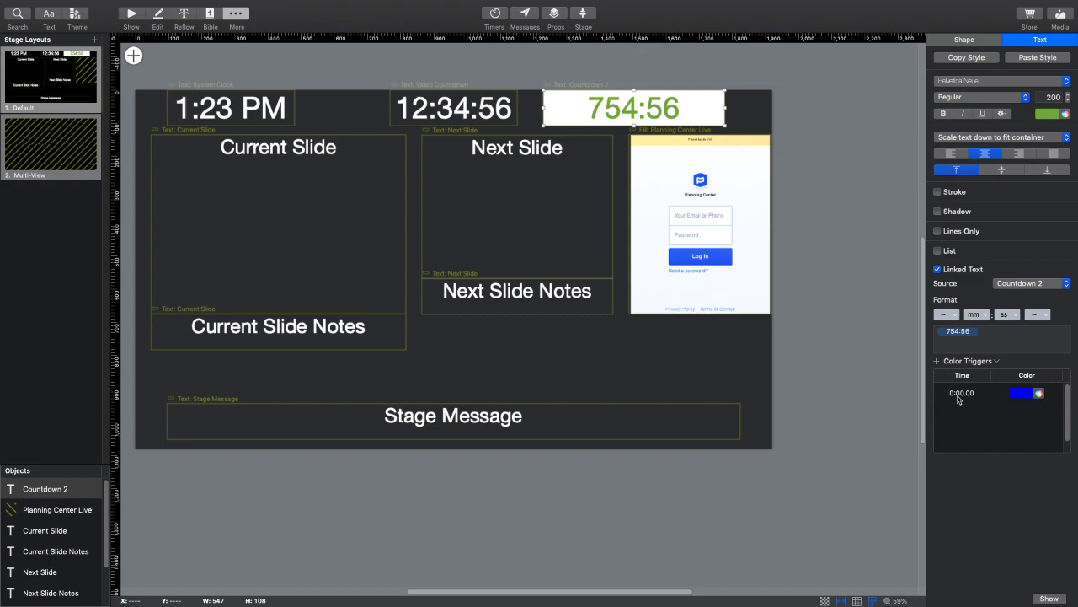
pyautogui.click(1022, 393)
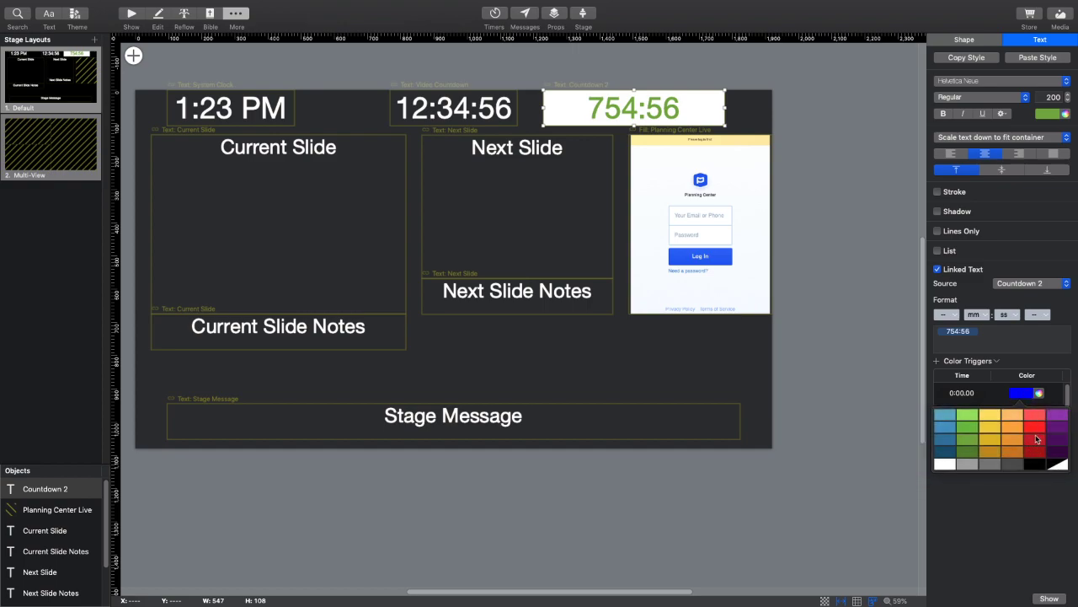
pyautogui.click(1035, 439)
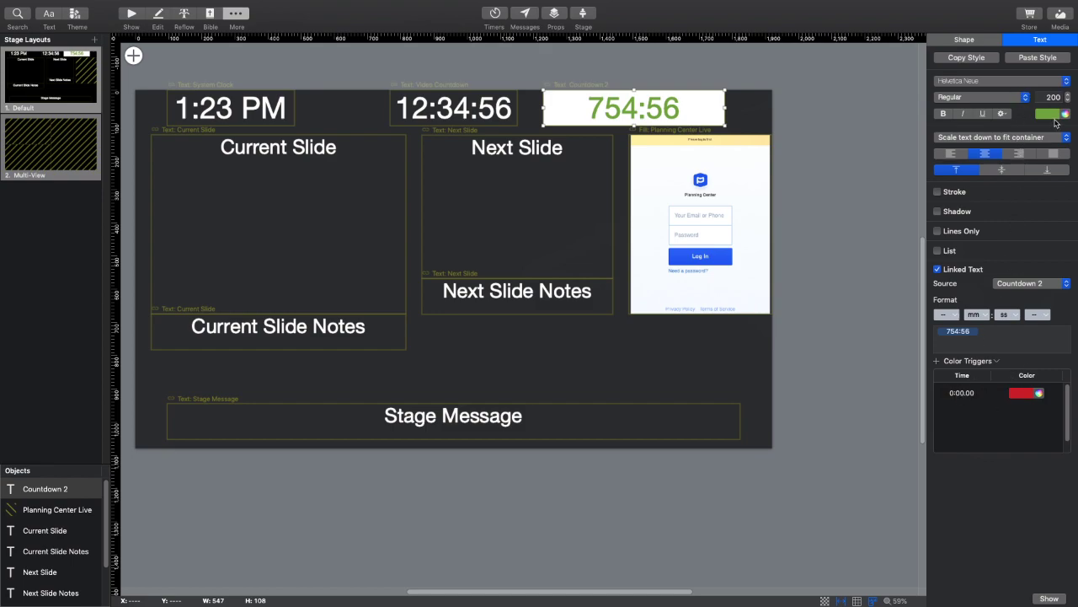
# - Return to the Show view and add a Countdown 2 timer action to the Sample Presentation's title slide
pyautogui.click(131, 14)
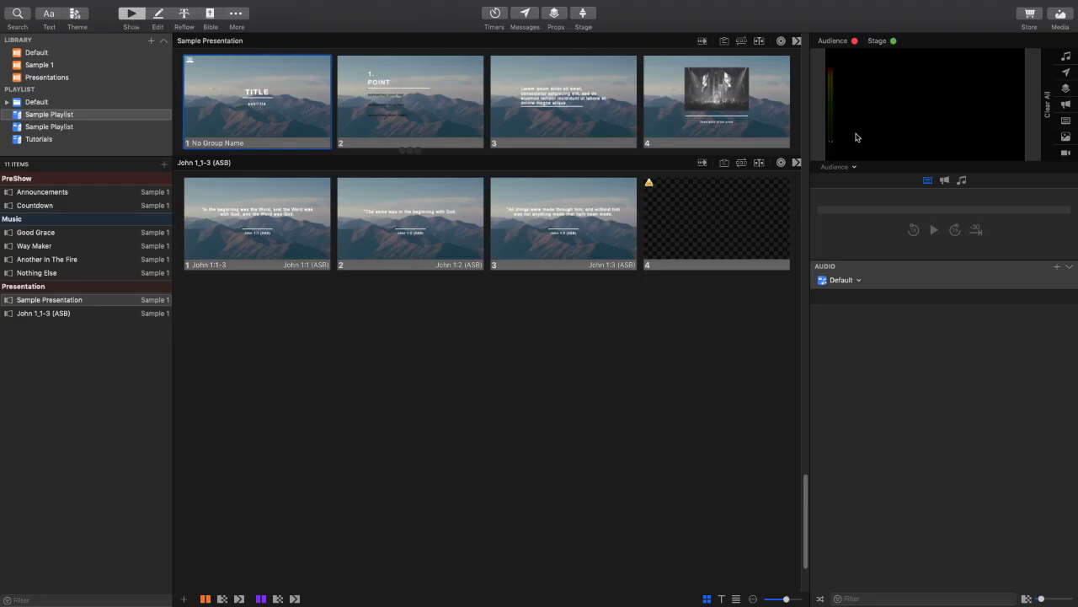
pyautogui.rightClick(274, 123)
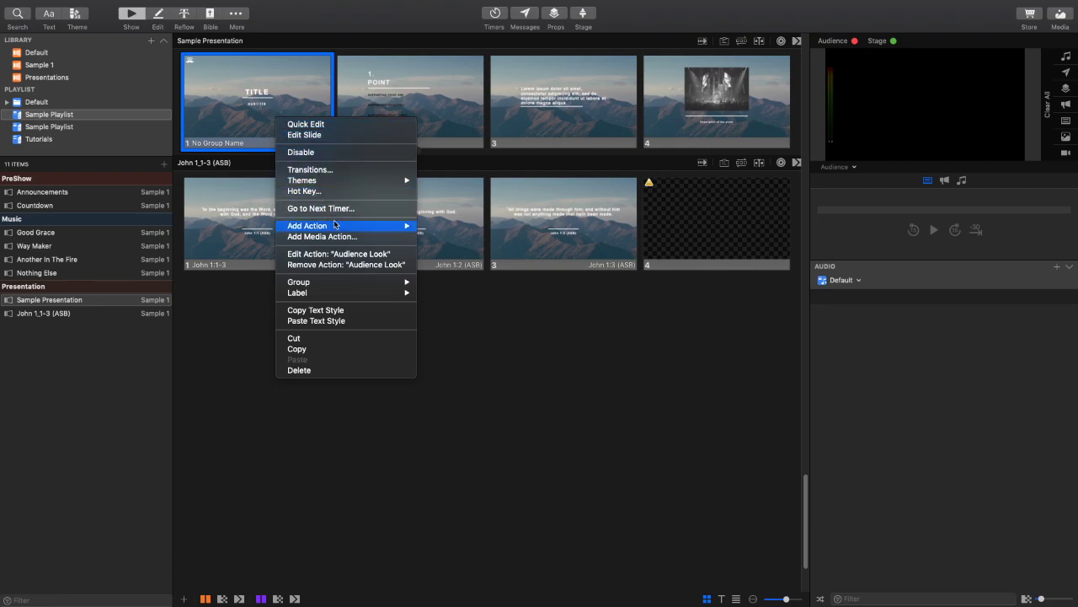
pyautogui.moveTo(336, 226)
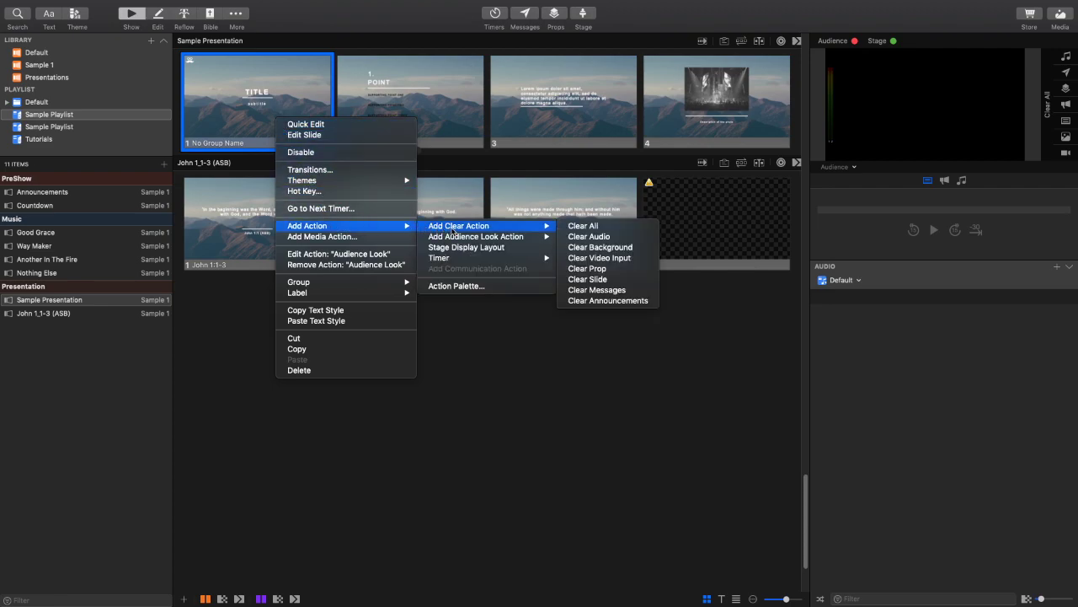
pyautogui.moveTo(473, 260)
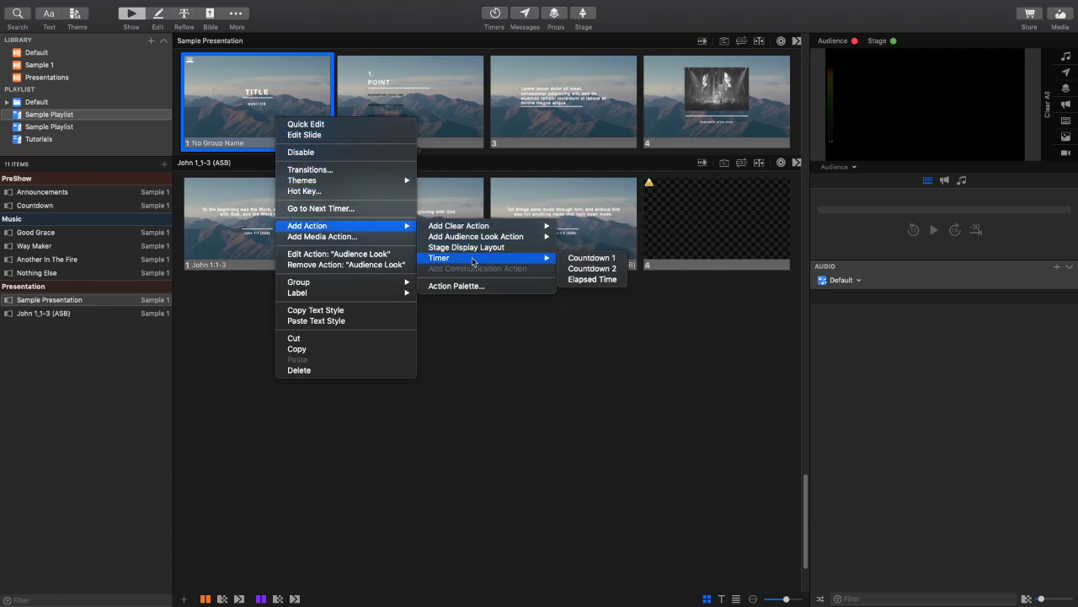
pyautogui.click(624, 270)
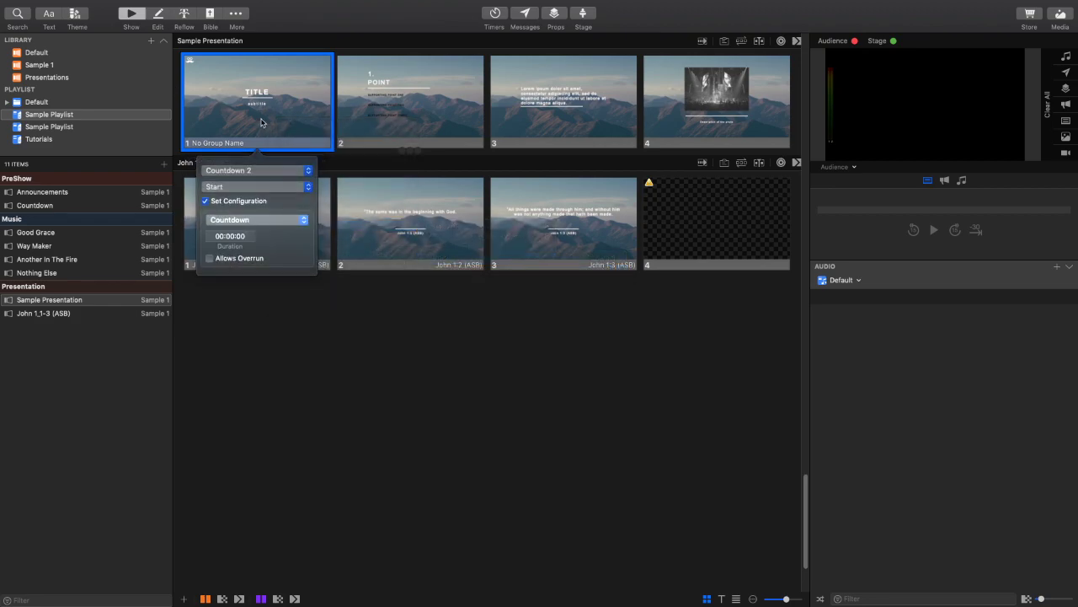
# - Configure the title slide's timer action as a Countdown on Countdown 2 and enter 35 for the duration
pyautogui.click(245, 222)
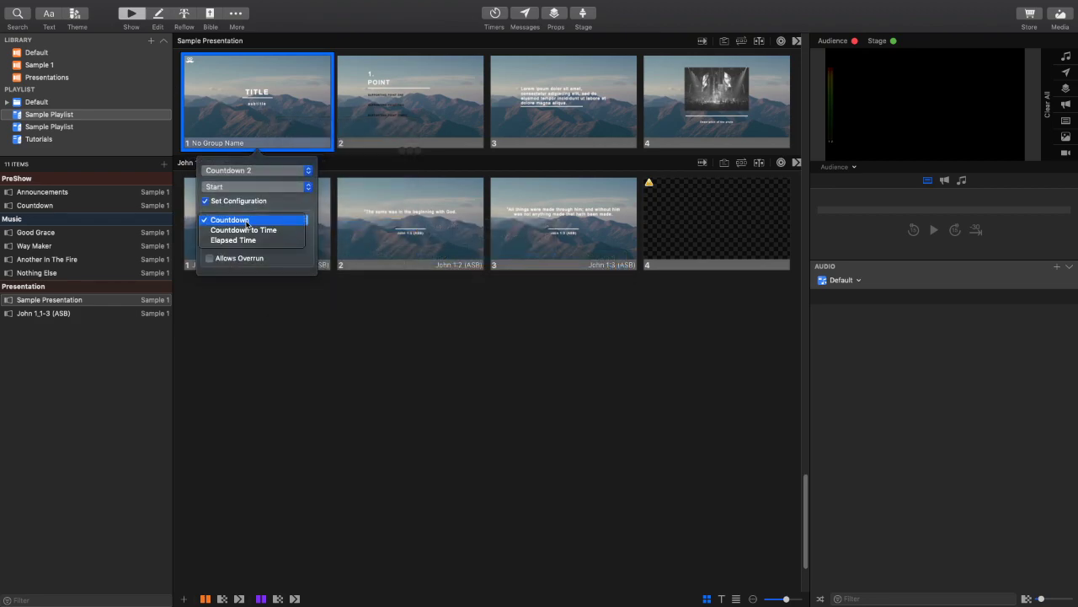
pyautogui.click(245, 221)
pyautogui.click(244, 171)
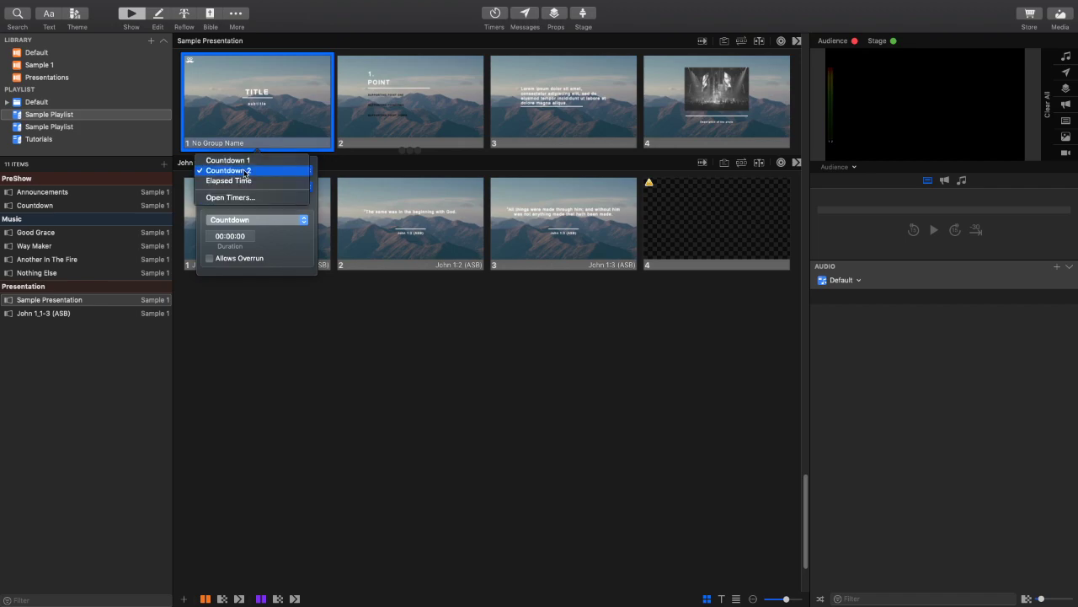
pyautogui.click(244, 171)
pyautogui.click(233, 236)
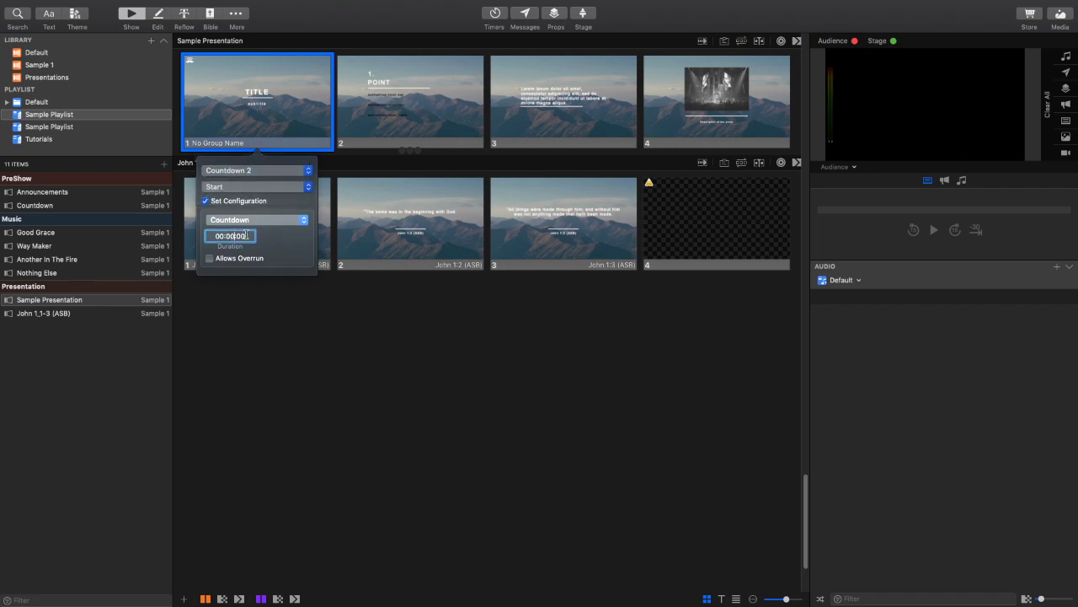
pyautogui.press('BackSpace')
pyautogui.press('BackSpace')
pyautogui.press('BackSpace')
pyautogui.write('35')
# - Allow overrun for the timer action, re-enter 35 as its duration and close the action's settings
pyautogui.click(209, 259)
pyautogui.press('BackSpace')
pyautogui.press('BackSpace')
pyautogui.press('BackSpace')
pyautogui.write('35')
pyautogui.press('Return')
pyautogui.click(268, 321)
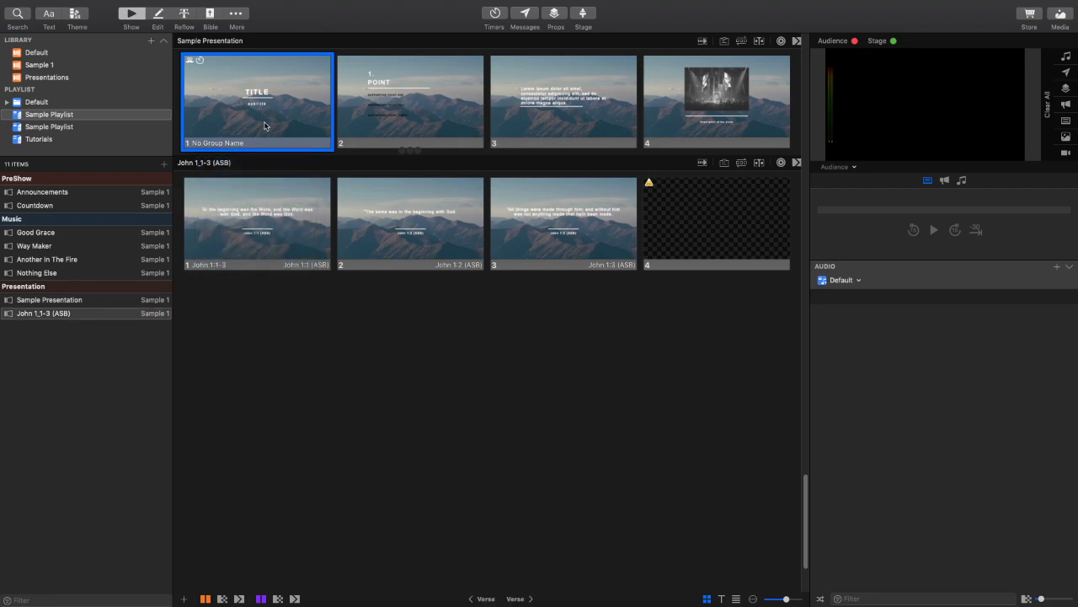
# - View the duration and overrun settings of Countdown 2 in the Timers window and close it
pyautogui.click(498, 23)
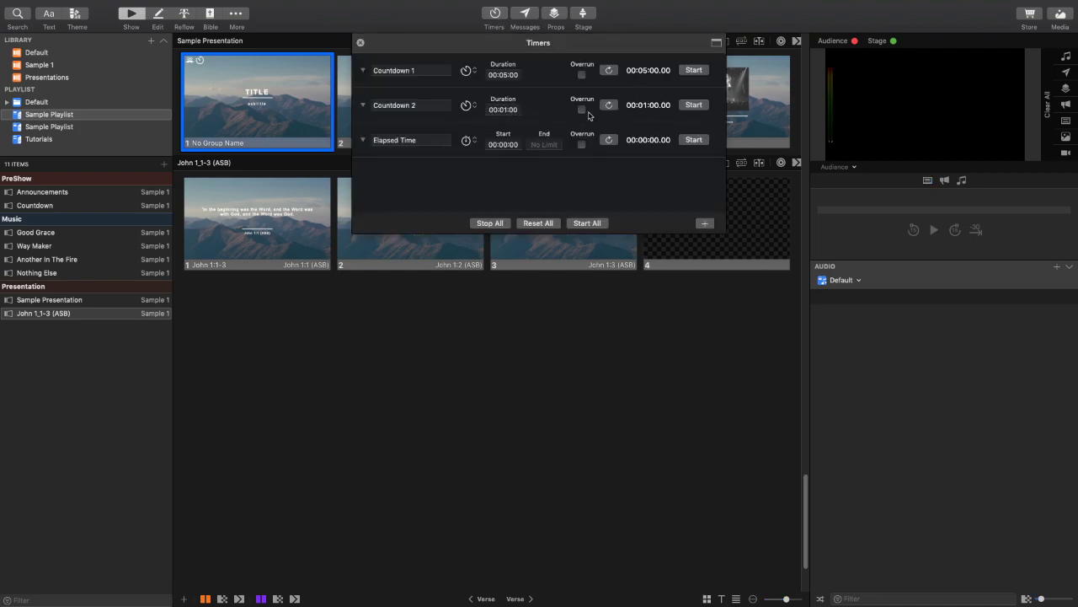
pyautogui.click(497, 18)
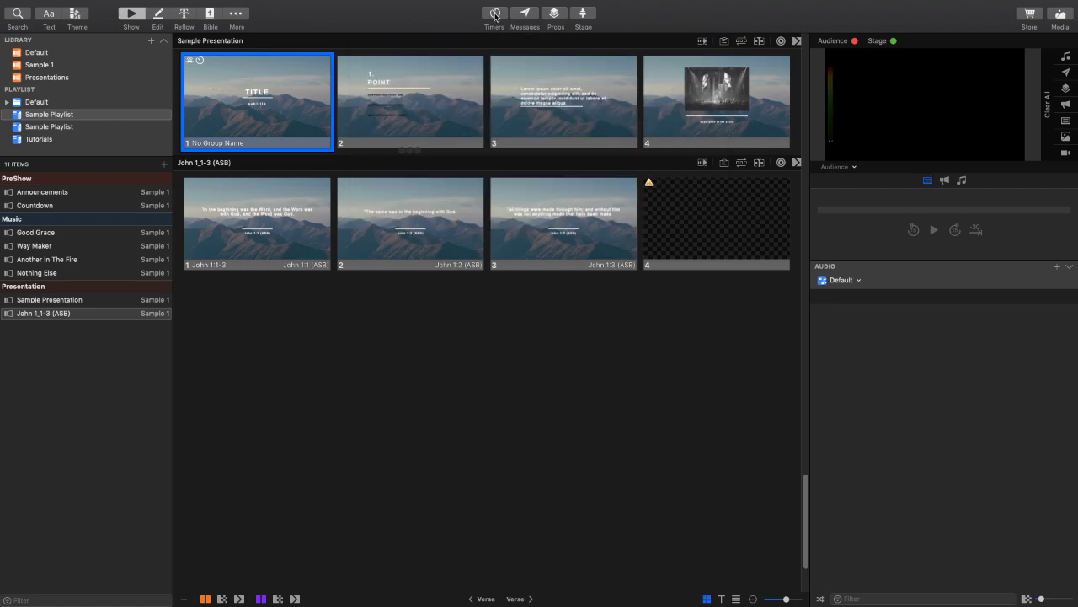